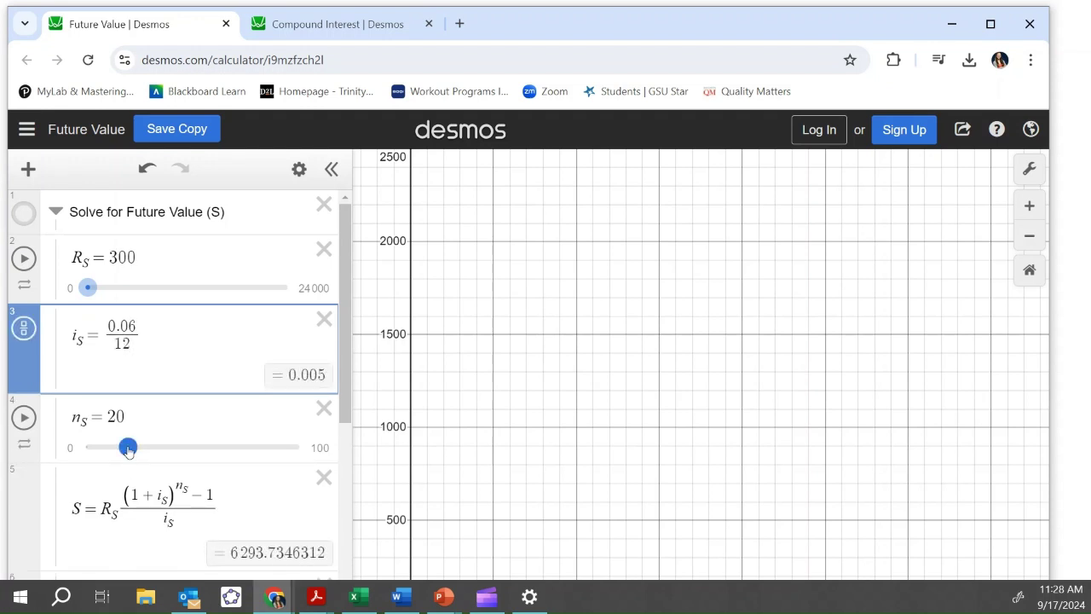
Set the number of payments n_S in the future value calculator to 60.
left_click(131, 411)
key("BackSpace")
key("BackSpace")
type("60")
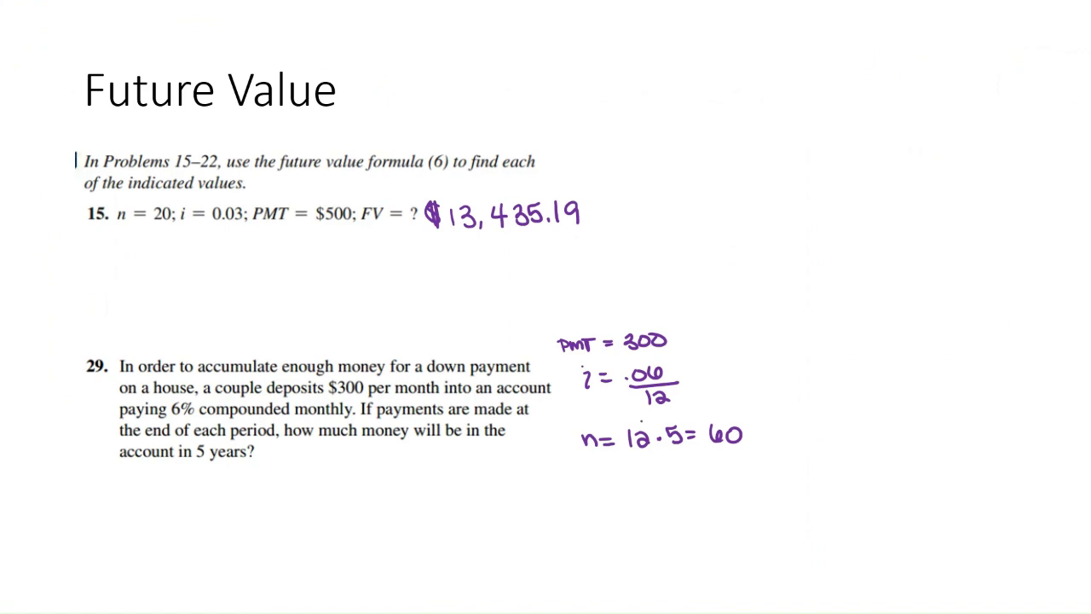
Handwrite the answer $20,931.01 beside problem 29 on the Future Value slide.
left_click_drag(814, 333, 806, 356)
mouse_move(826, 331)
left_mouse_down()
mouse_move(827, 349)
mouse_move(839, 351)
left_mouse_up()
mouse_move(849, 332)
left_mouse_down()
mouse_move(862, 356)
mouse_move(883, 350)
left_mouse_up()
mouse_move(888, 333)
left_mouse_down()
mouse_move(898, 339)
mouse_move(890, 350)
left_mouse_up()
left_click(915, 346)
mouse_move(907, 332)
left_mouse_down()
mouse_move(909, 349)
mouse_move(927, 332)
mouse_move(948, 348)
left_mouse_up()
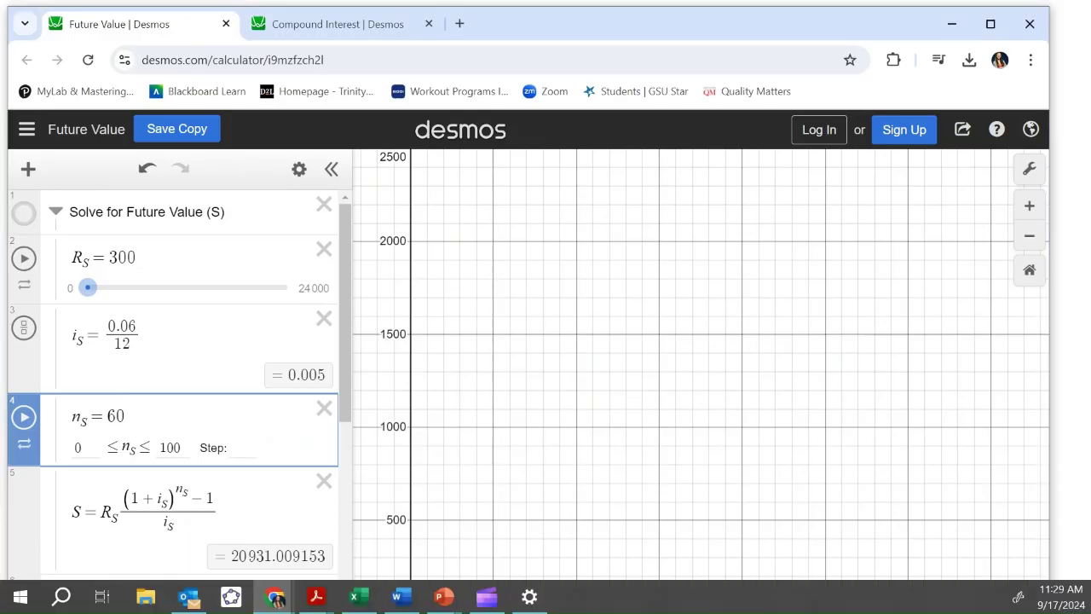
Calculate 300·60 in a temporary expression line for comparison with the future value S, and delete that line.
scroll(346, 518, "down", 5)
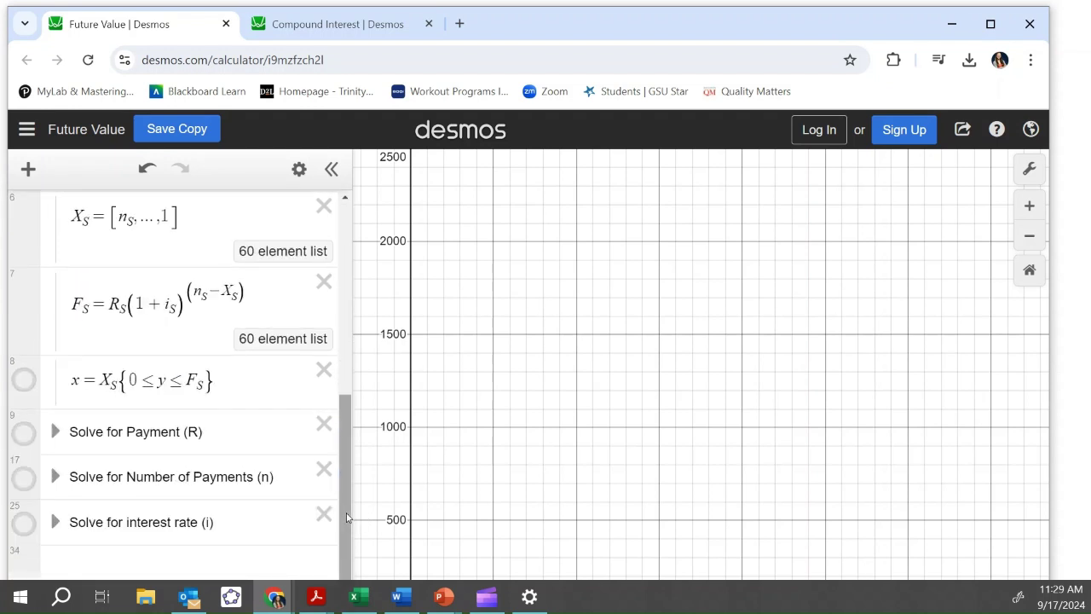
left_click(241, 566)
type("300")
type("*60")
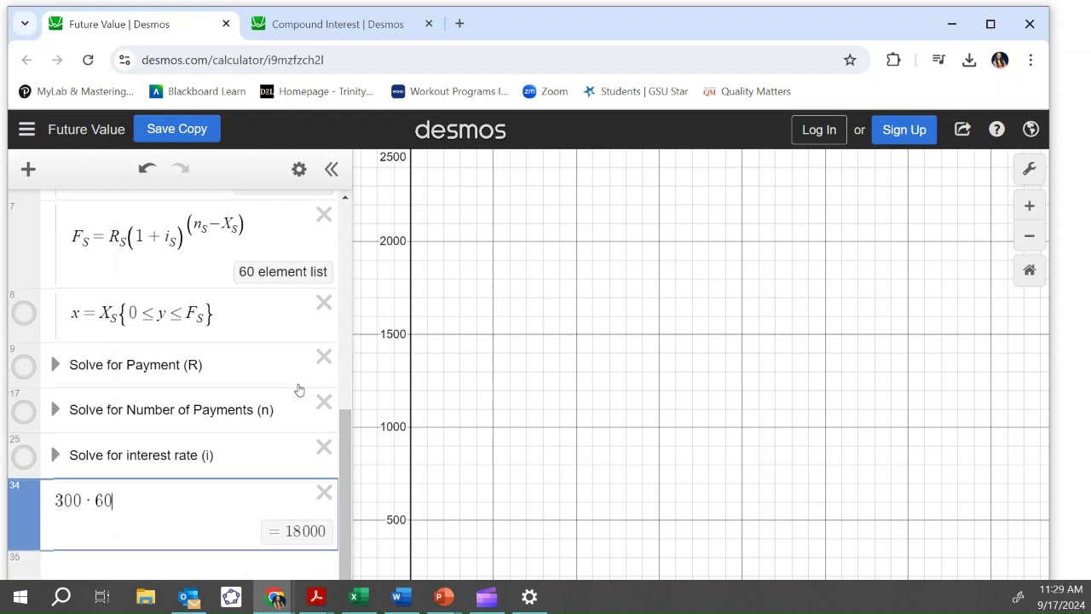
scroll(295, 383, "up", 3)
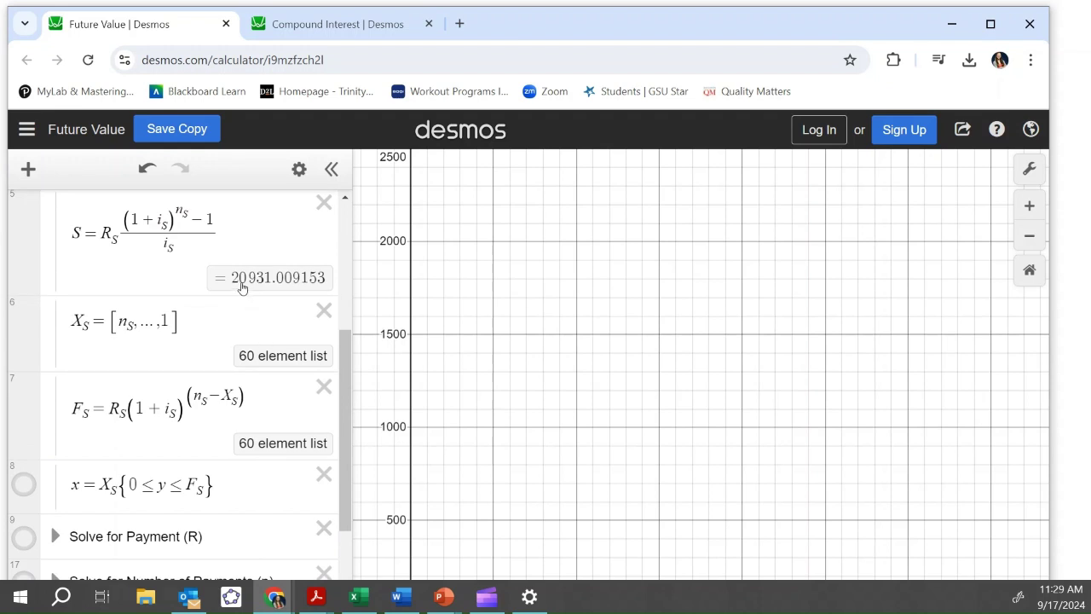
scroll(255, 291, "down", 2)
scroll(258, 291, "down", 1)
scroll(258, 292, "up", 2)
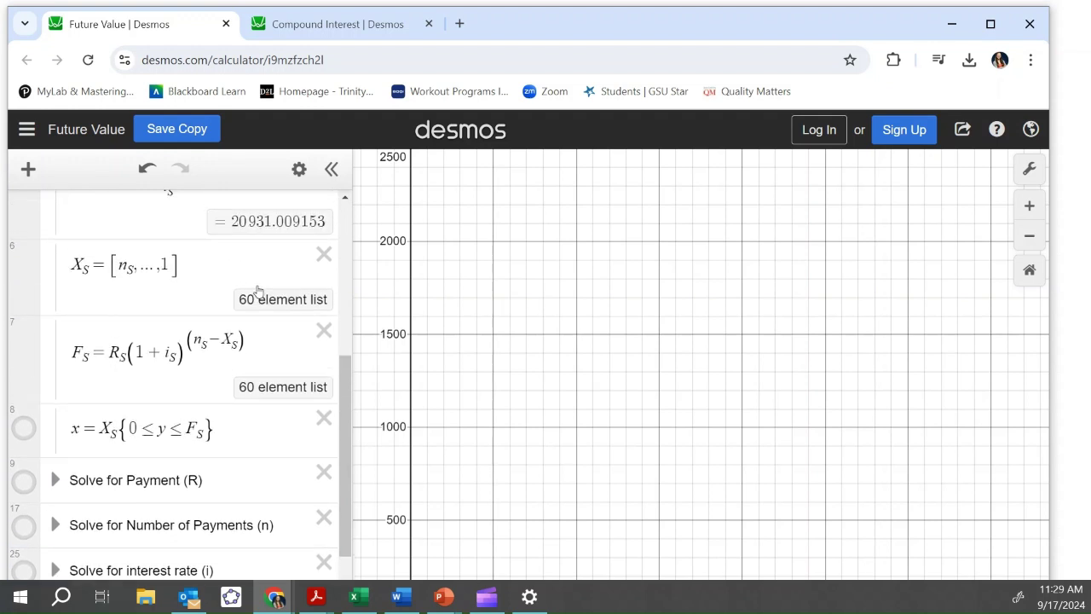
scroll(258, 292, "down", 3)
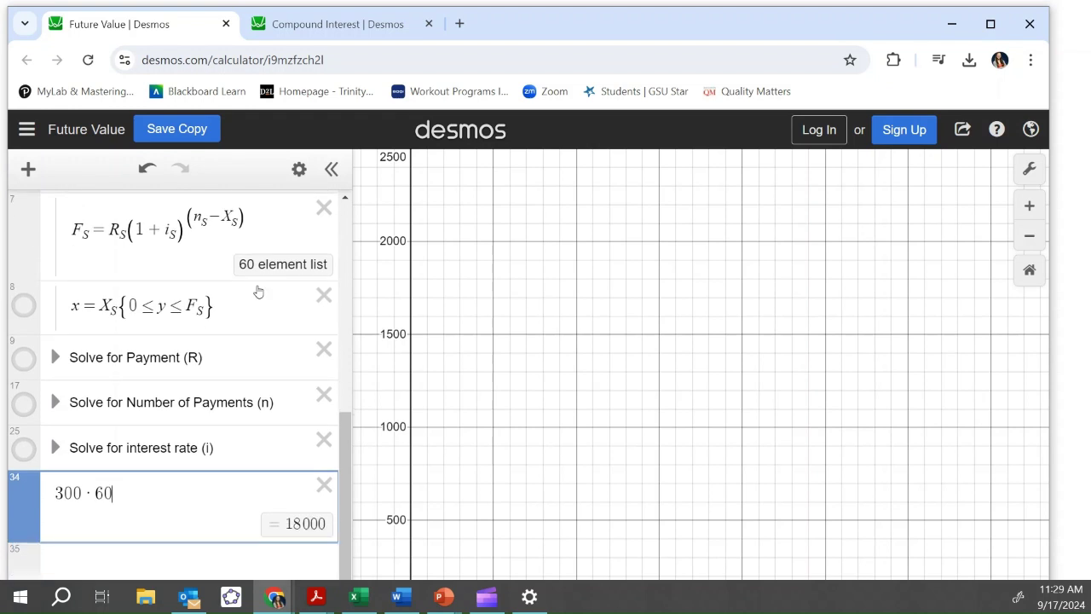
left_click(324, 484)
scroll(336, 419, "up", 8)
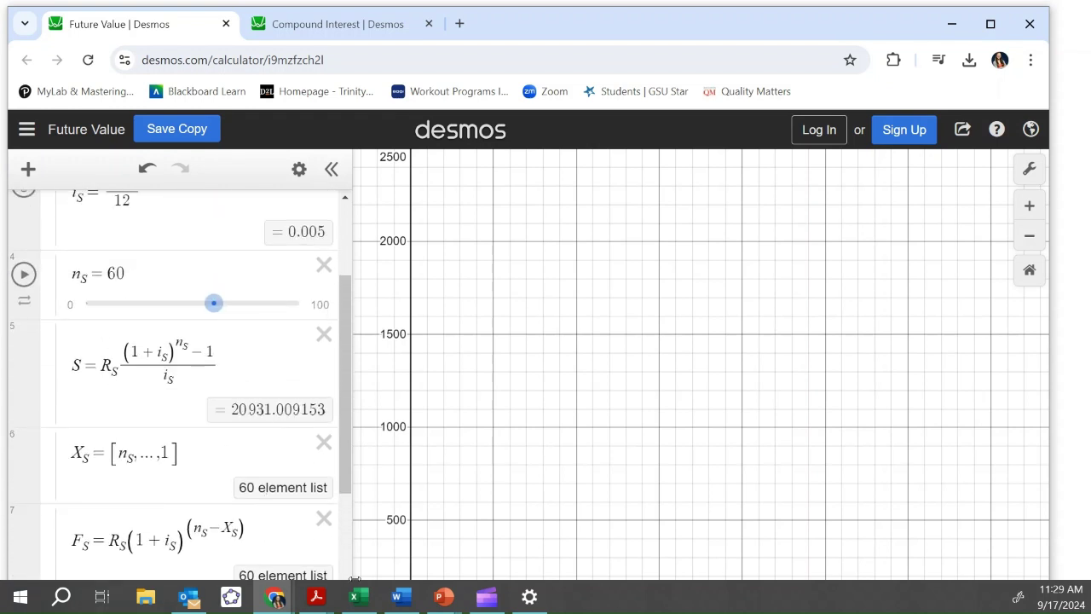
Switch to the PowerPoint slide show and advance past the Sinking fund slide to the Examples slide.
left_click(438, 596)
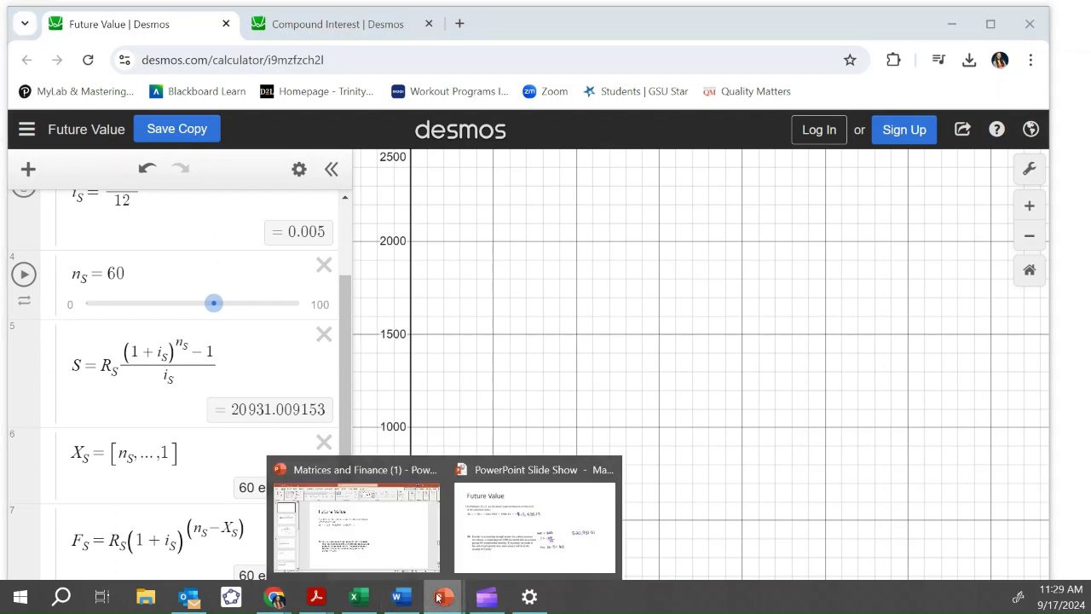
left_click(562, 474)
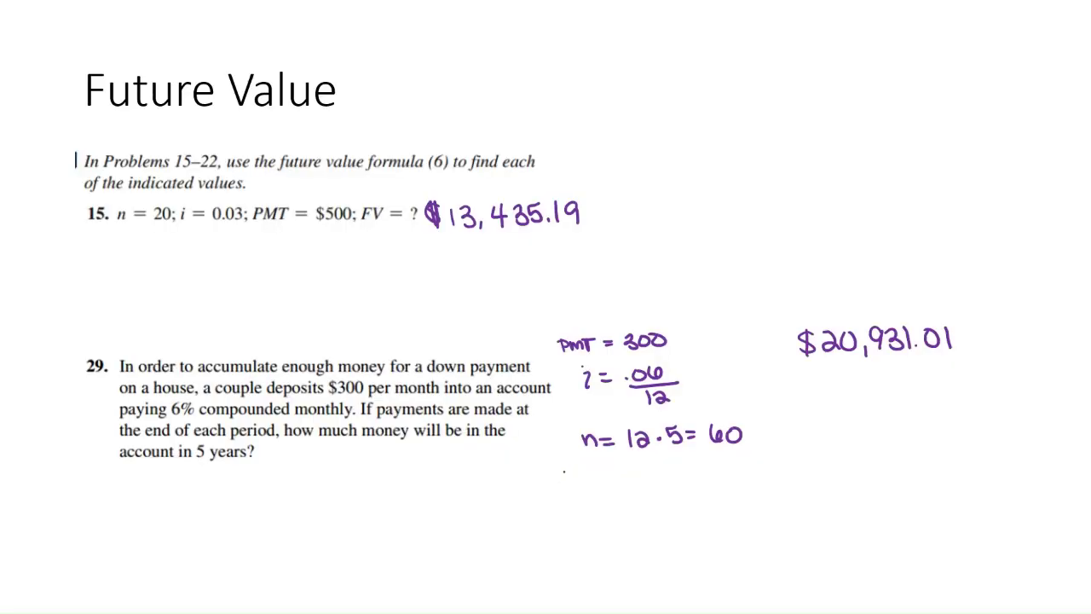
left_click(49, 600)
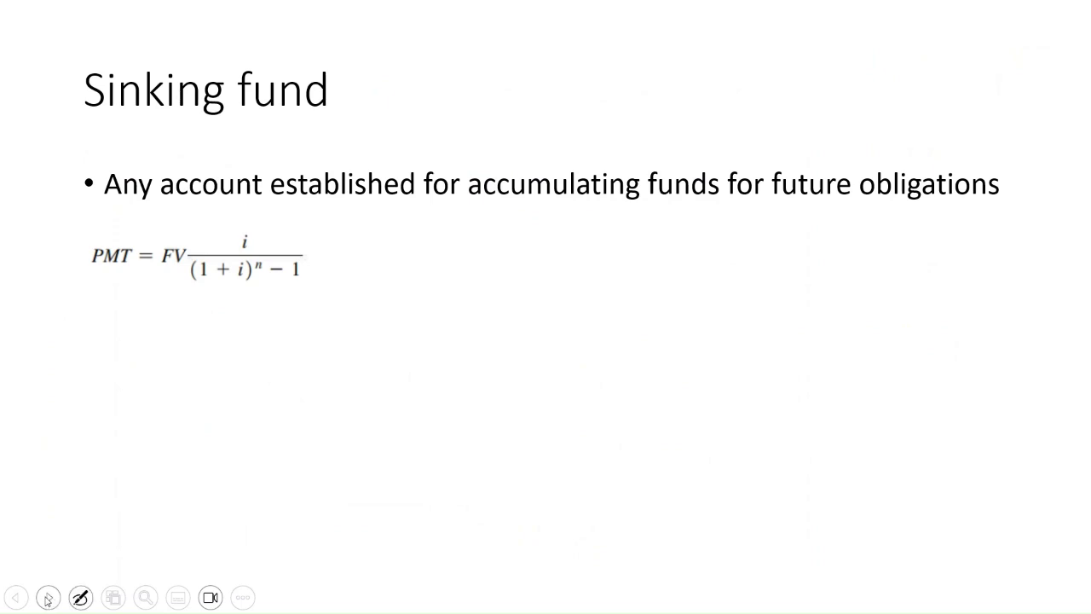
left_click(48, 599)
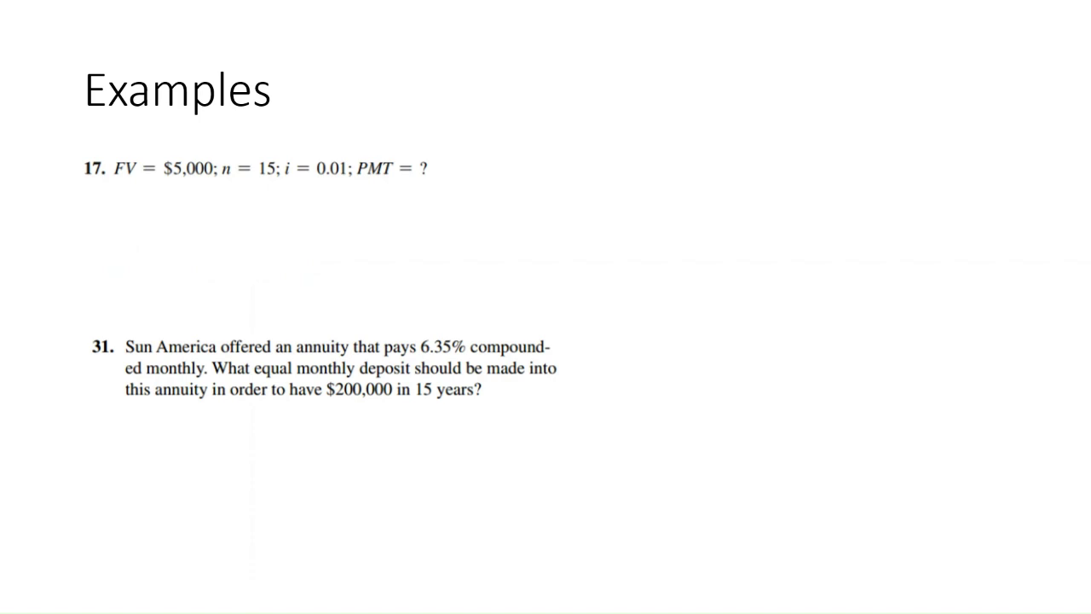
Switch to Desmos, collapse the "Solve for Future Value (S)" folder and expand "Solve for Payment (R)".
key("alt+Tab")
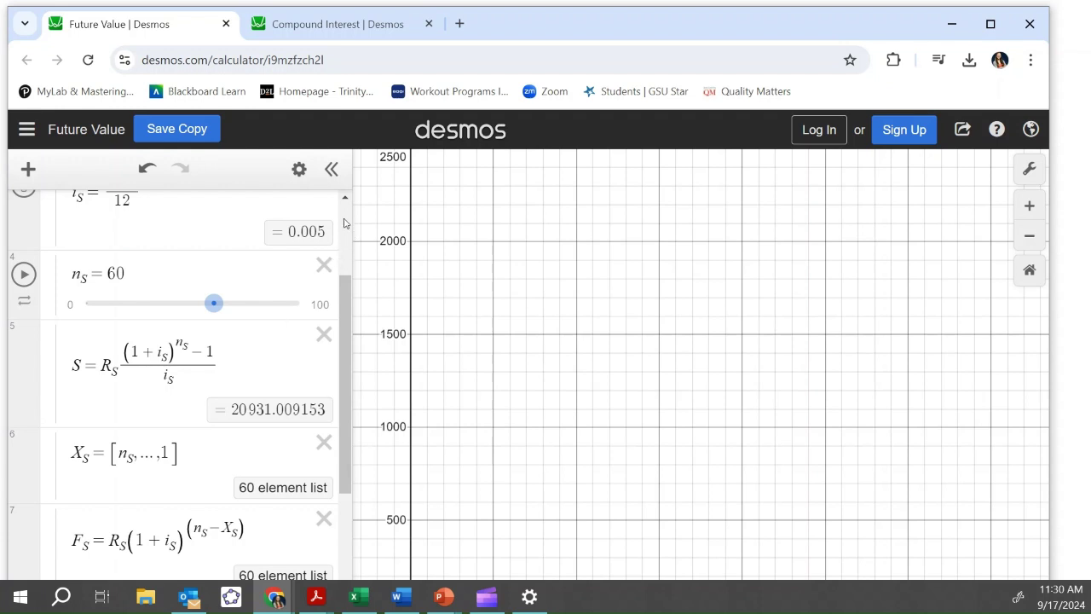
scroll(255, 256, "up", 3)
left_click(56, 209)
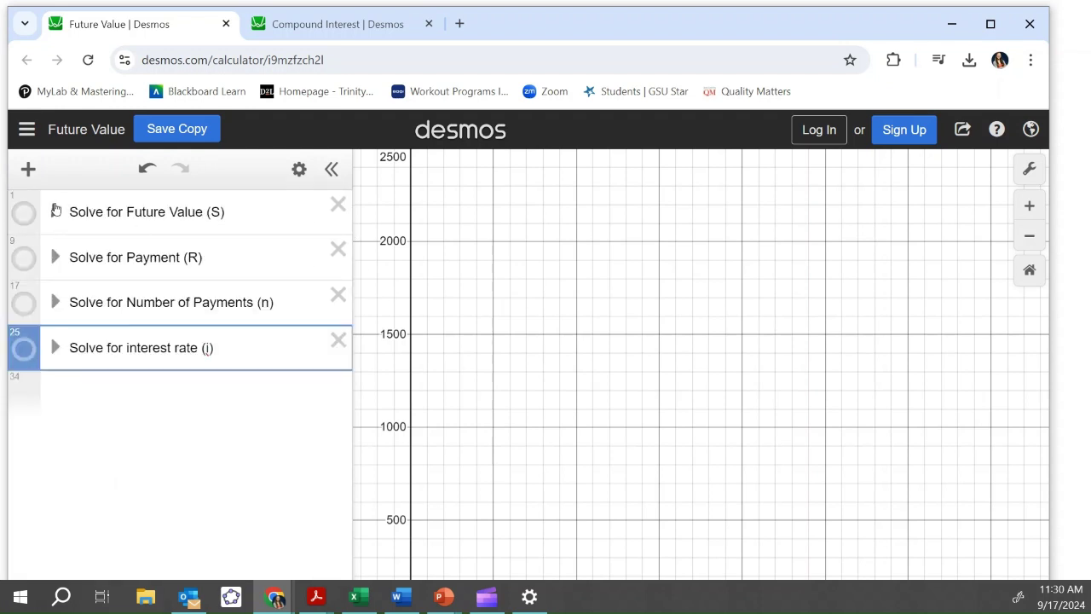
left_click(55, 257)
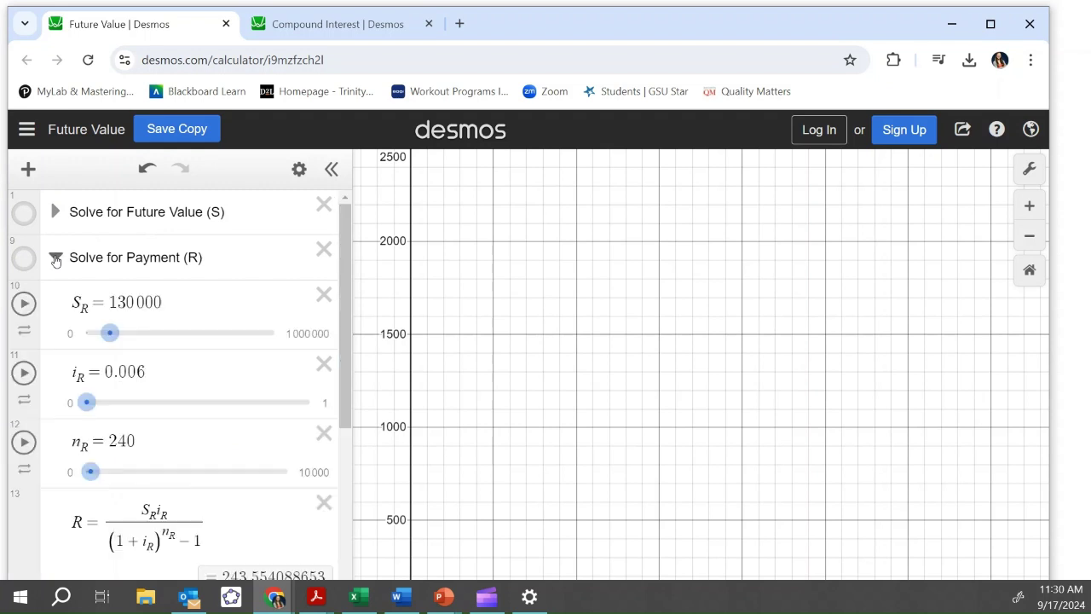
Set the future value S_R in the payment calculator to 5000.
left_click(167, 304)
key("BackSpace")
key("BackSpace")
key("BackSpace")
key("BackSpace")
key("BackSpace")
key("BackSpace")
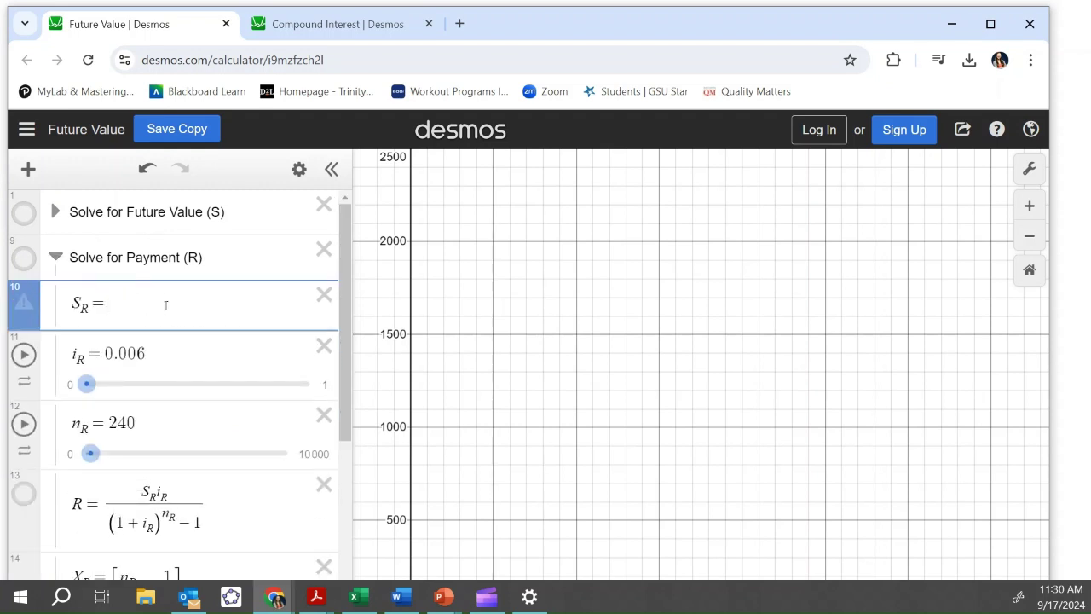
type("200")
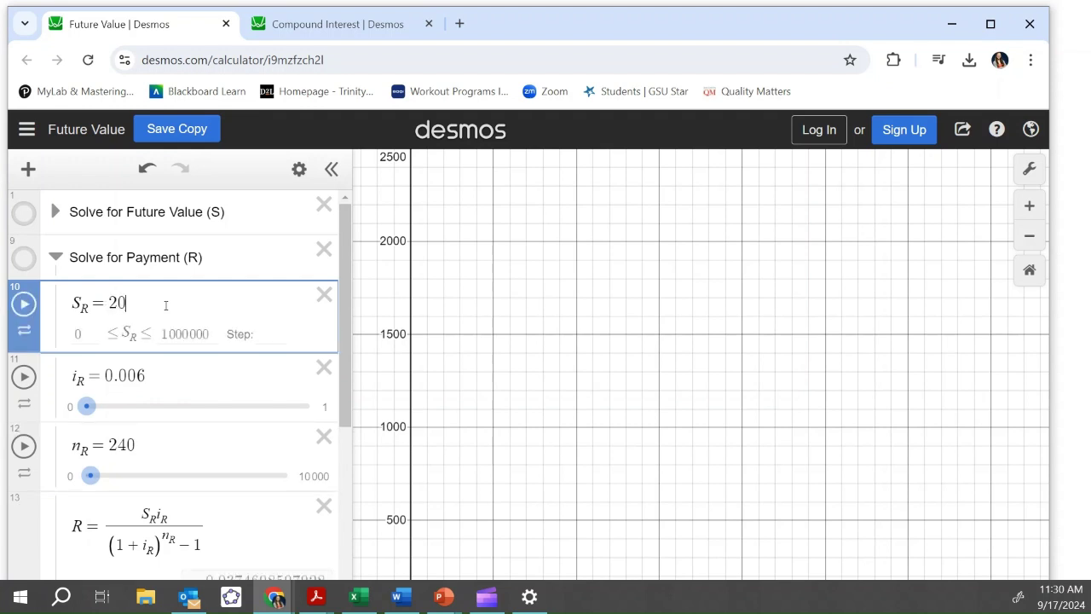
key("BackSpace")
key("BackSpace")
key("BackSpace")
type("5000")
key("Down")
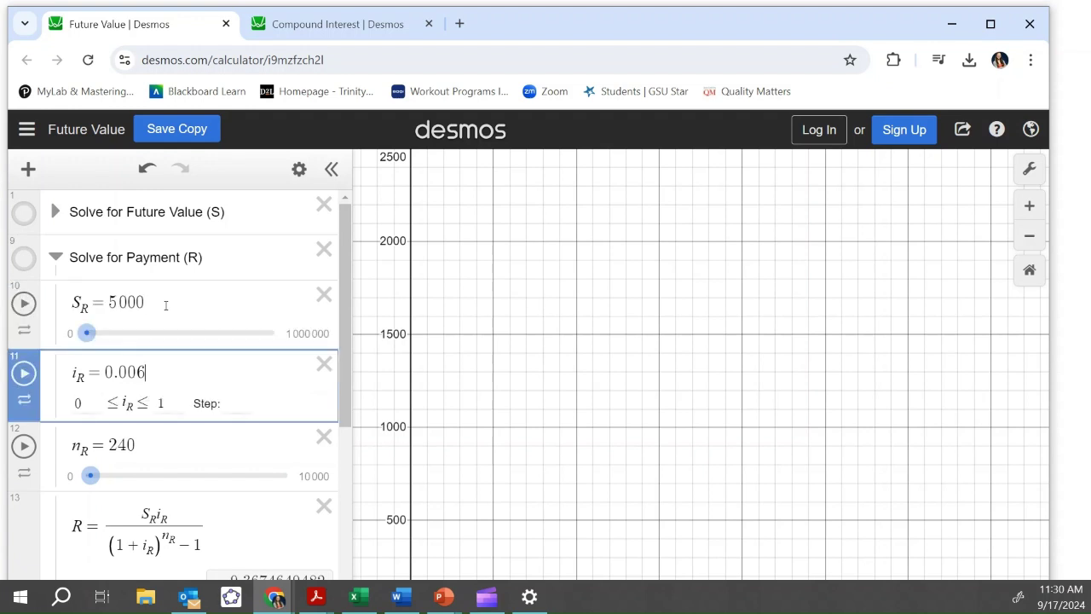
Set the periodic rate i_R to 0.01 and the number of payments n_R to 15.
key("BackSpace")
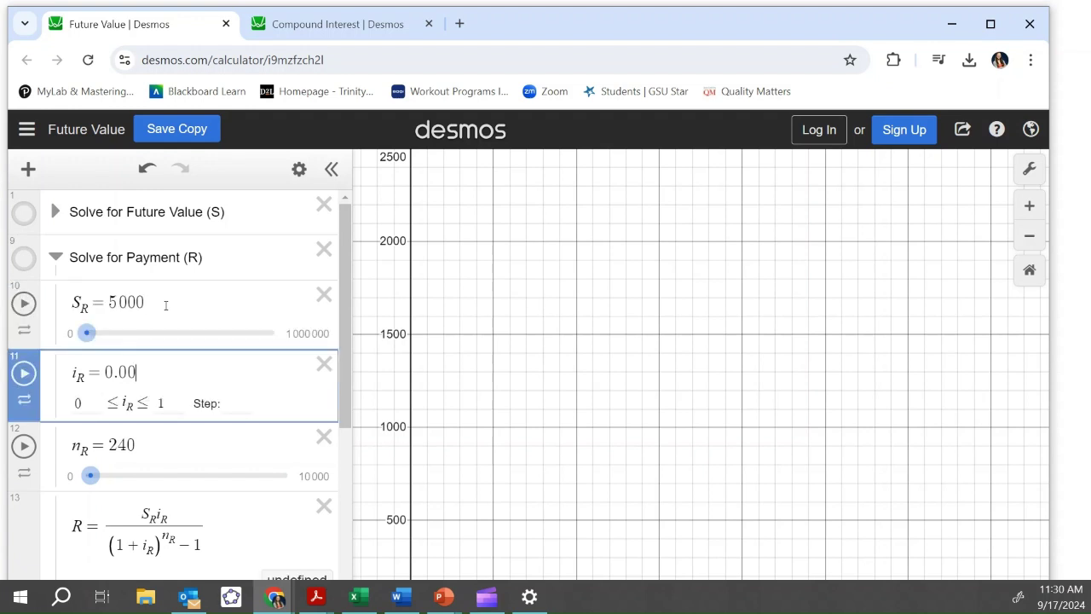
key("BackSpace")
type("1")
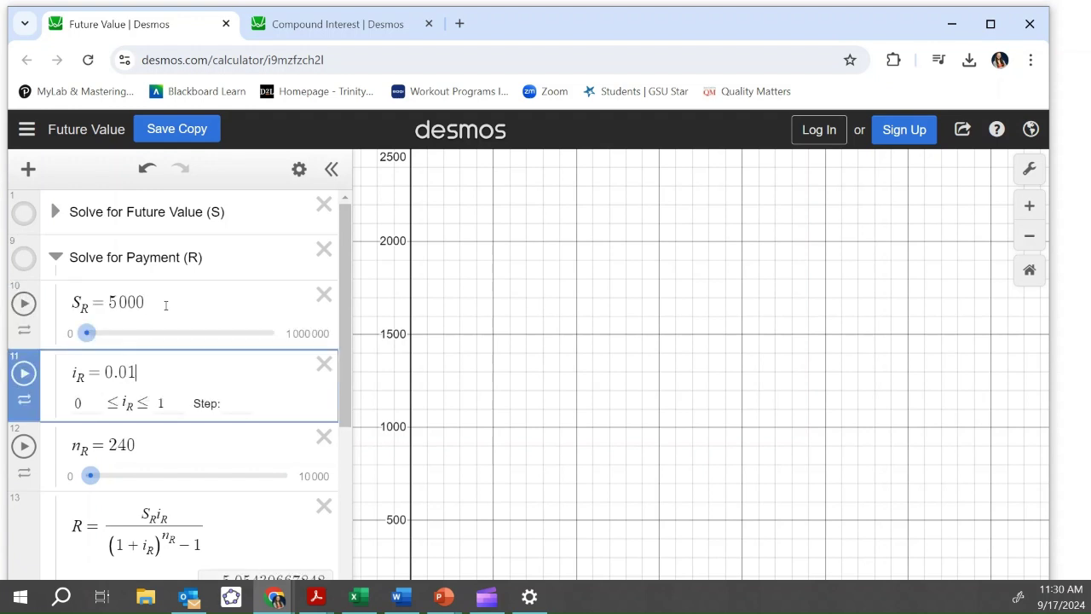
key("Down")
key("BackSpace")
key("BackSpace")
key("BackSpace")
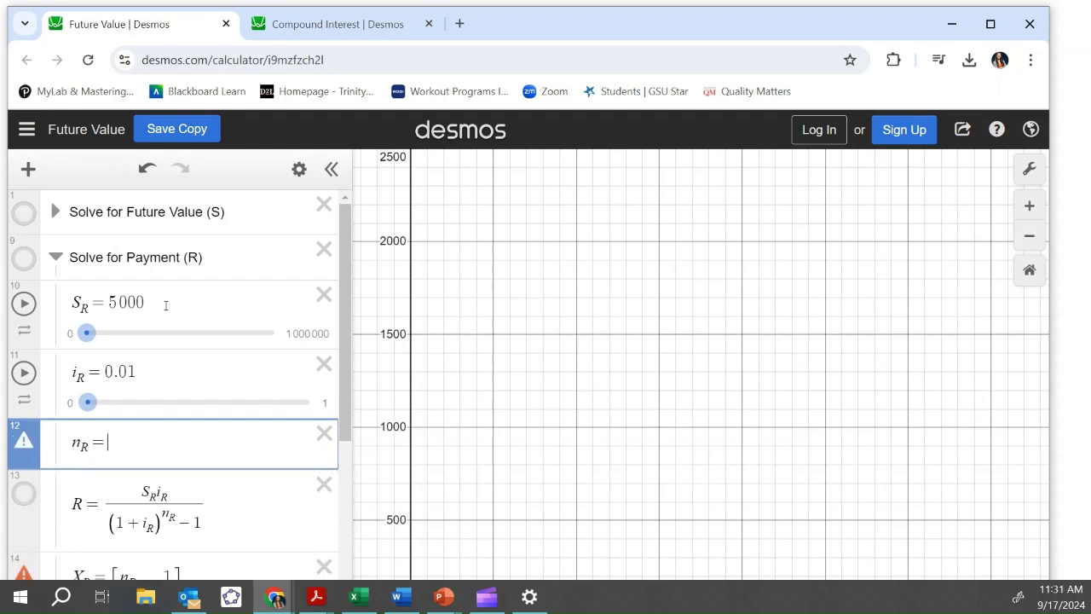
type("15")
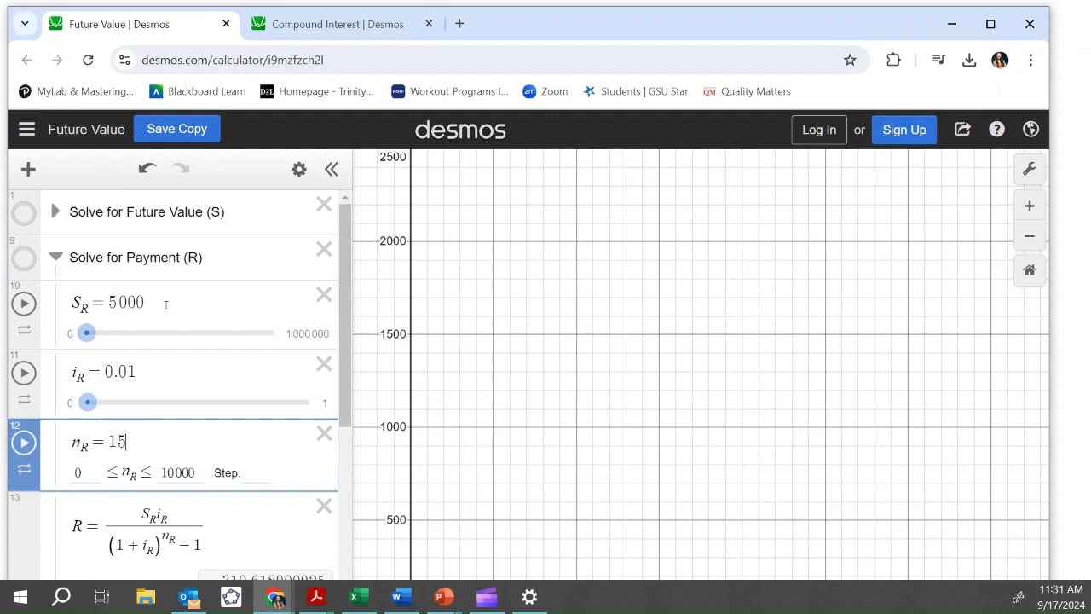
scroll(178, 453, "down", 1)
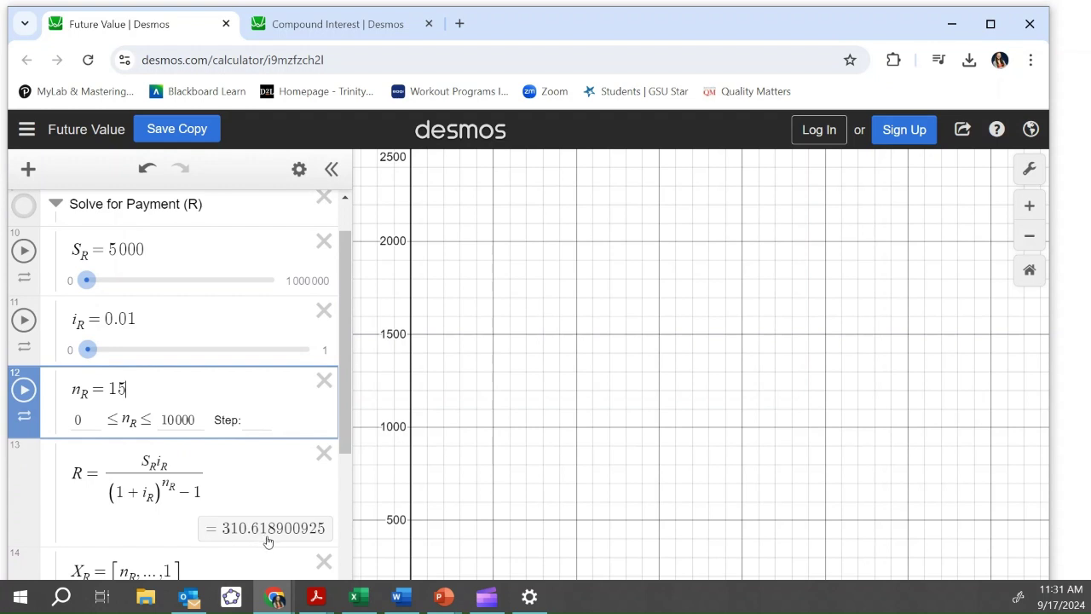
Switch to the PowerPoint slide show and handwrite the answer $310.62 beside problem 17.
left_click(445, 599)
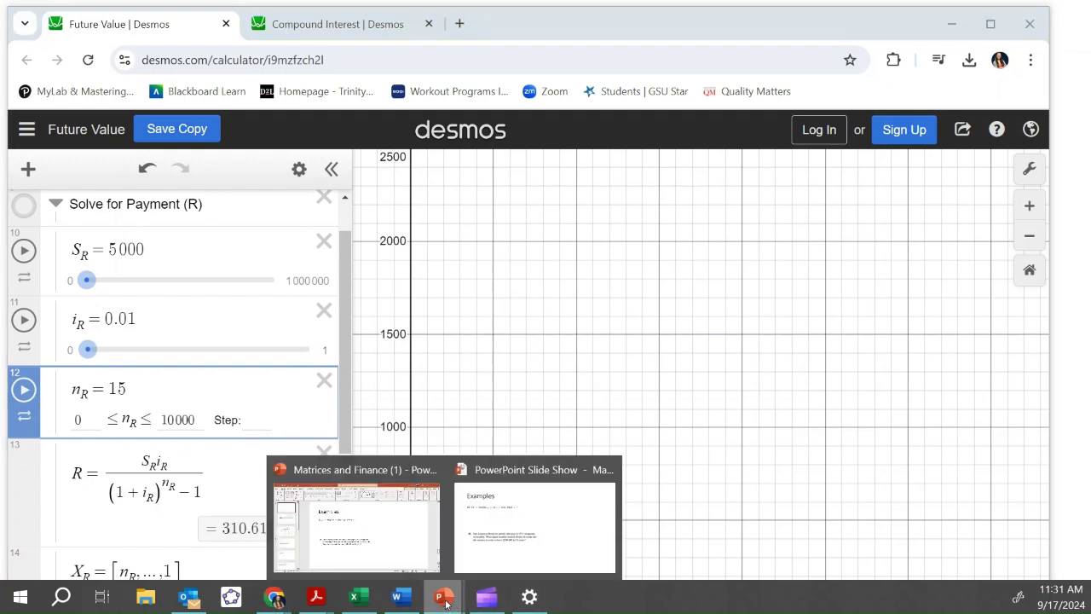
left_click(524, 551)
mouse_move(482, 160)
left_mouse_down()
mouse_move(475, 183)
mouse_move(530, 160)
mouse_move(554, 169)
left_mouse_up()
left_click_drag(575, 160, 595, 176)
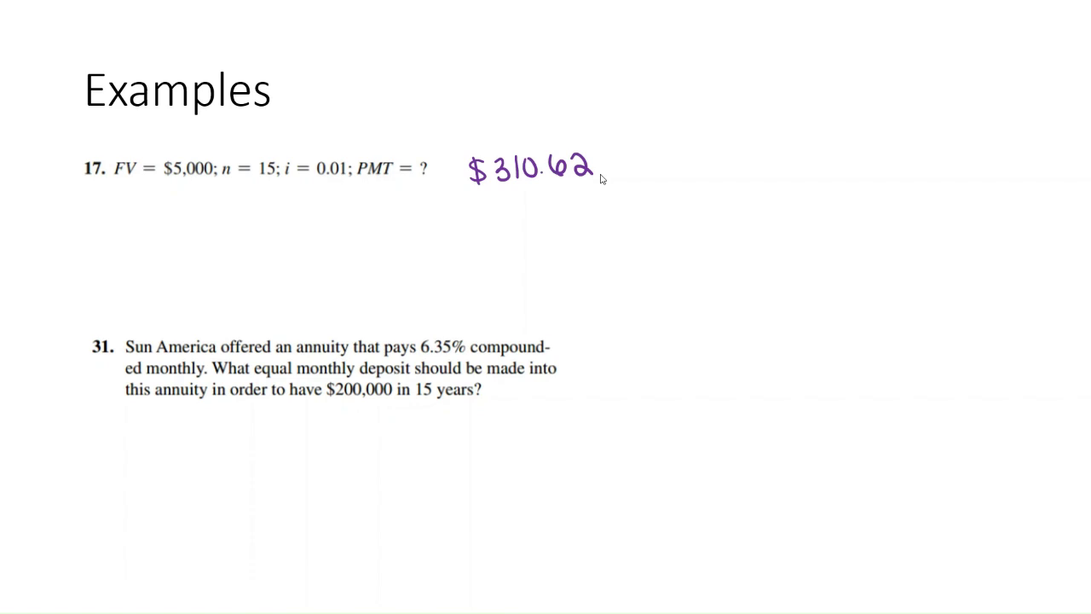
Handwrite the periodic rate i = .0635/12 beside problem 31.
left_click(590, 337)
mouse_move(592, 342)
left_mouse_down()
mouse_move(594, 358)
mouse_move(614, 344)
left_mouse_up()
left_click_drag(606, 350, 648, 330)
left_click_drag(666, 326, 664, 334)
left_click_drag(677, 325, 679, 337)
left_click_drag(704, 320, 696, 335)
mouse_move(650, 344)
left_mouse_down()
mouse_move(715, 338)
mouse_move(678, 363)
left_mouse_up()
left_click_drag(685, 353, 702, 361)
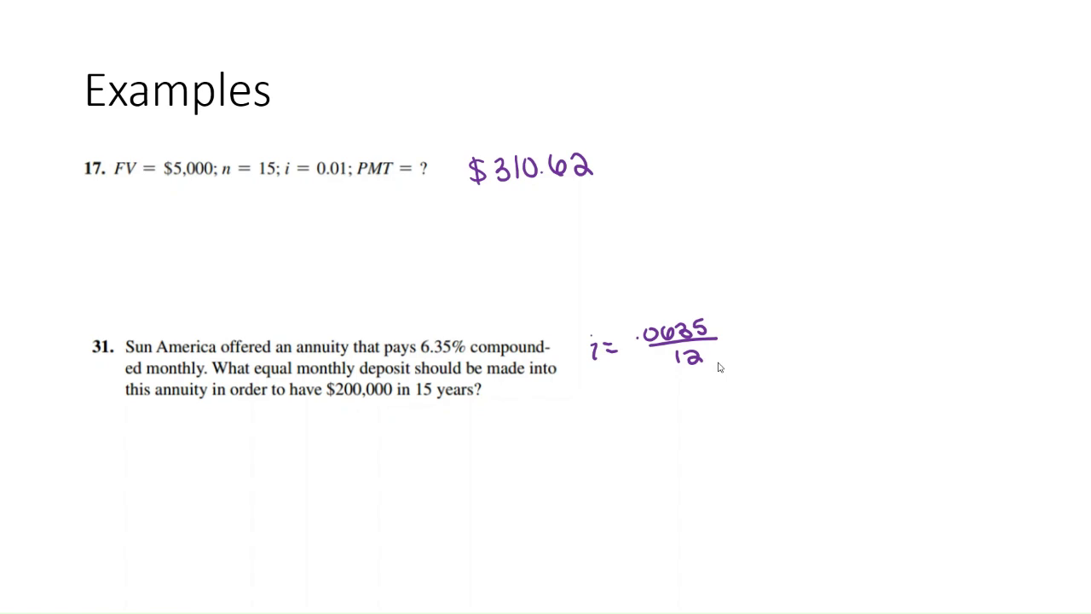
Handwrite the payment count expression n = 15·12 = below the rate for problem 31.
left_click_drag(594, 391, 619, 399)
left_click_drag(611, 403, 671, 402)
left_click(664, 399)
left_click_drag(675, 391, 692, 404)
left_click_drag(700, 392, 721, 399)
left_click(729, 395)
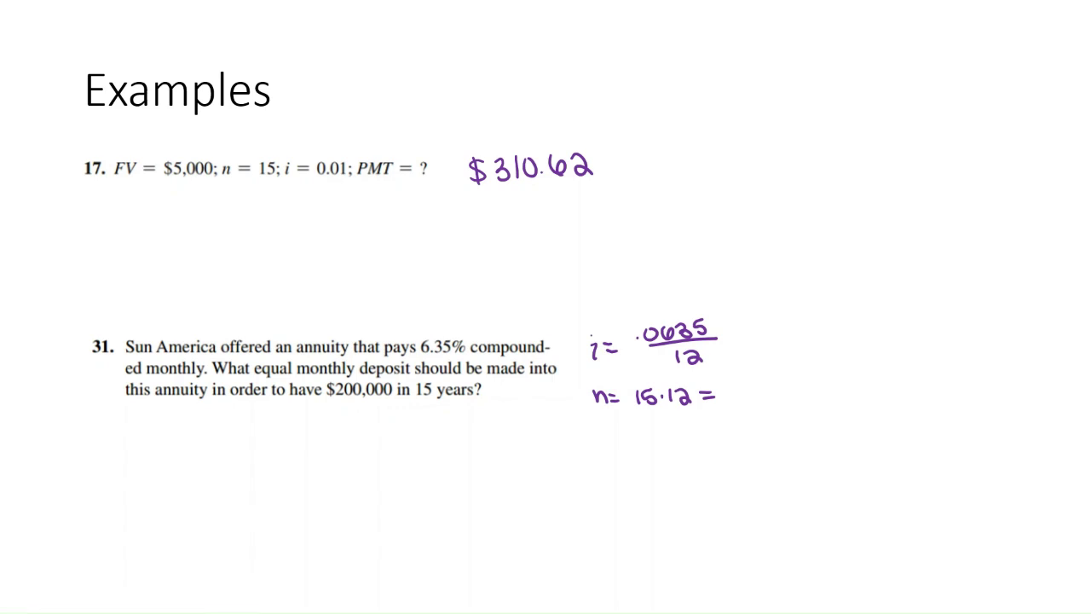
Switch to Desmos and set the future value S_R in the payment calculator to 200000.
key("alt+Tab")
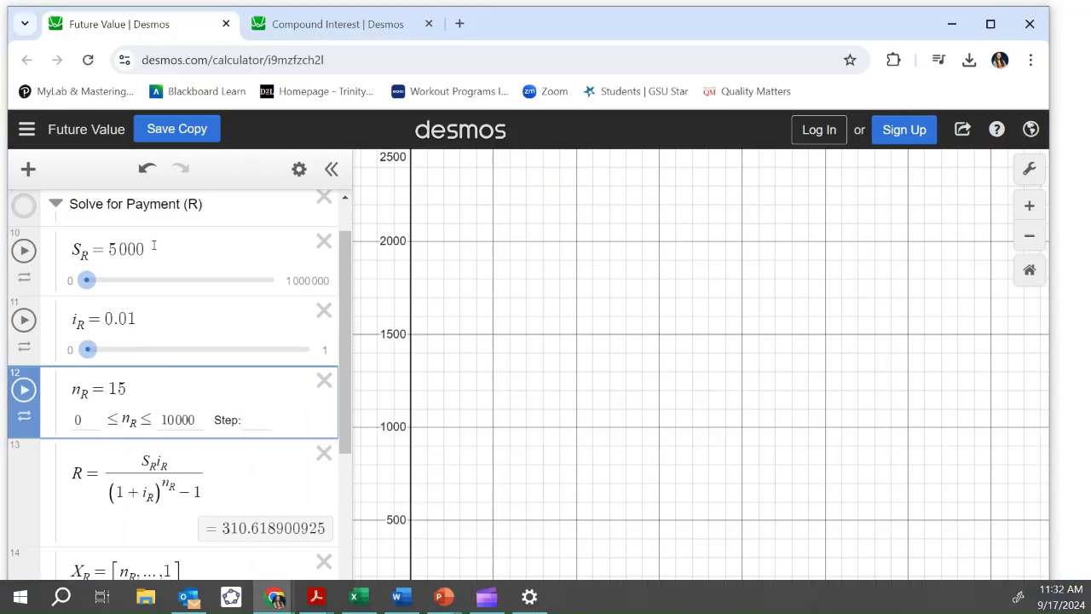
scroll(156, 246, "up", 1)
left_click(156, 294)
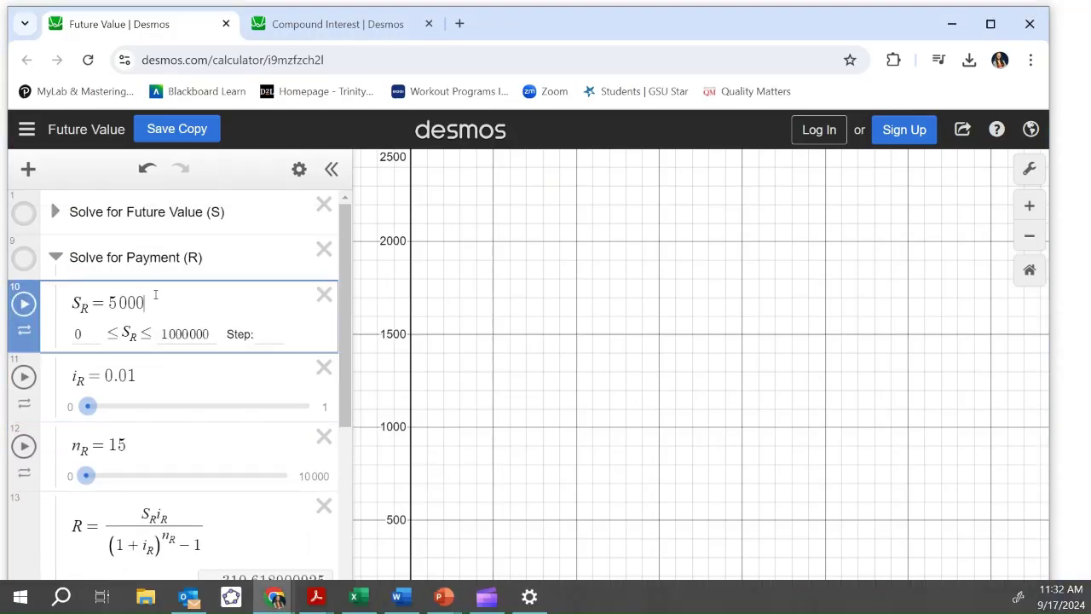
key("BackSpace")
key("BackSpace")
key("BackSpace")
key("BackSpace")
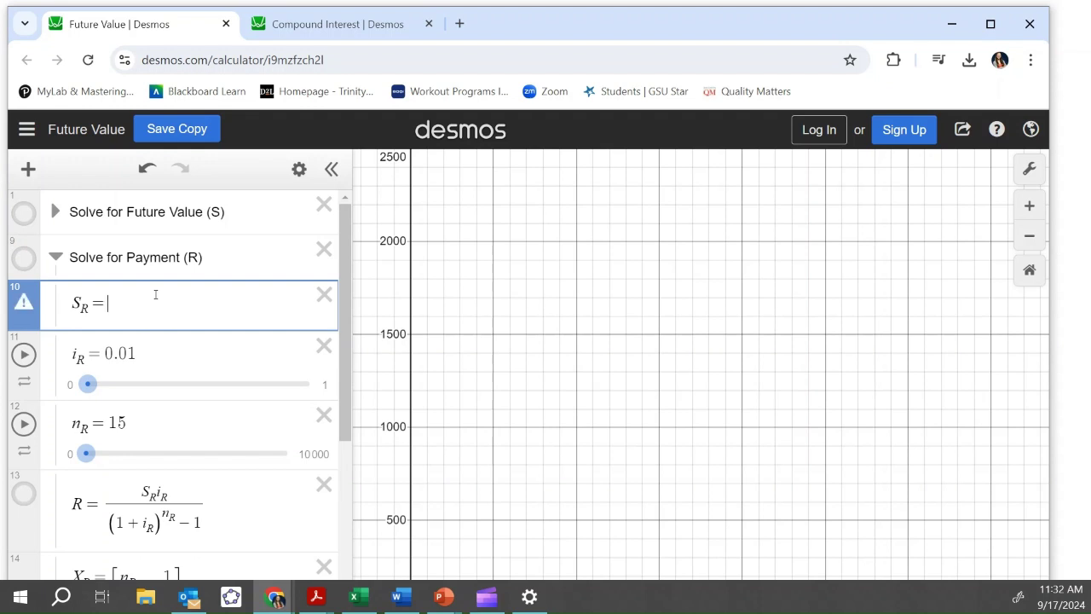
type("200000")
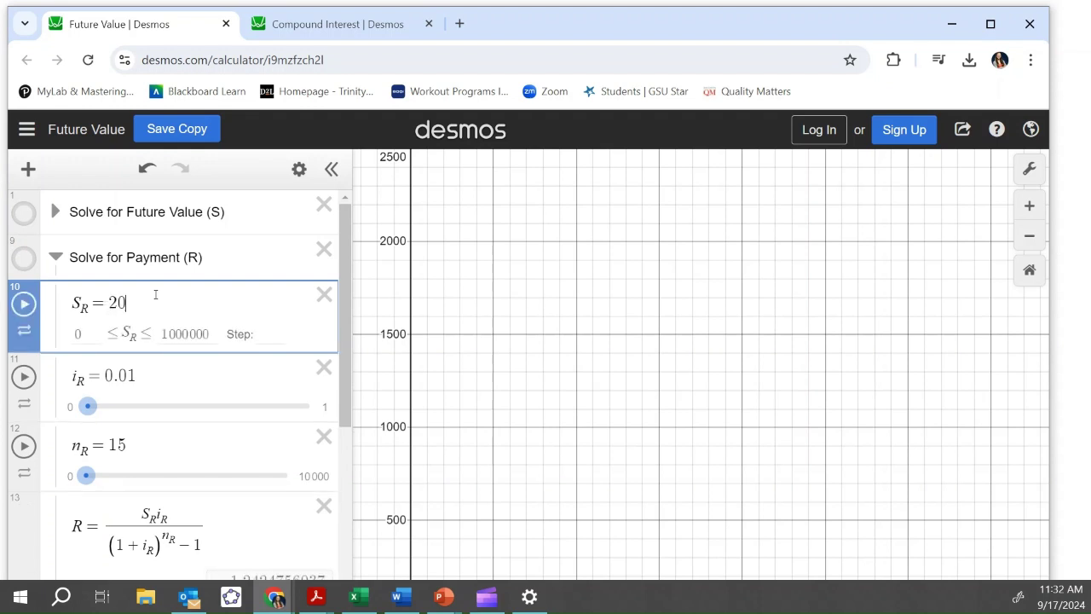
Set the periodic rate i_R to 0.0635/12 and the number of payments n_R to 15·12.
key("Down")
key("BackSpace")
type("635/12")
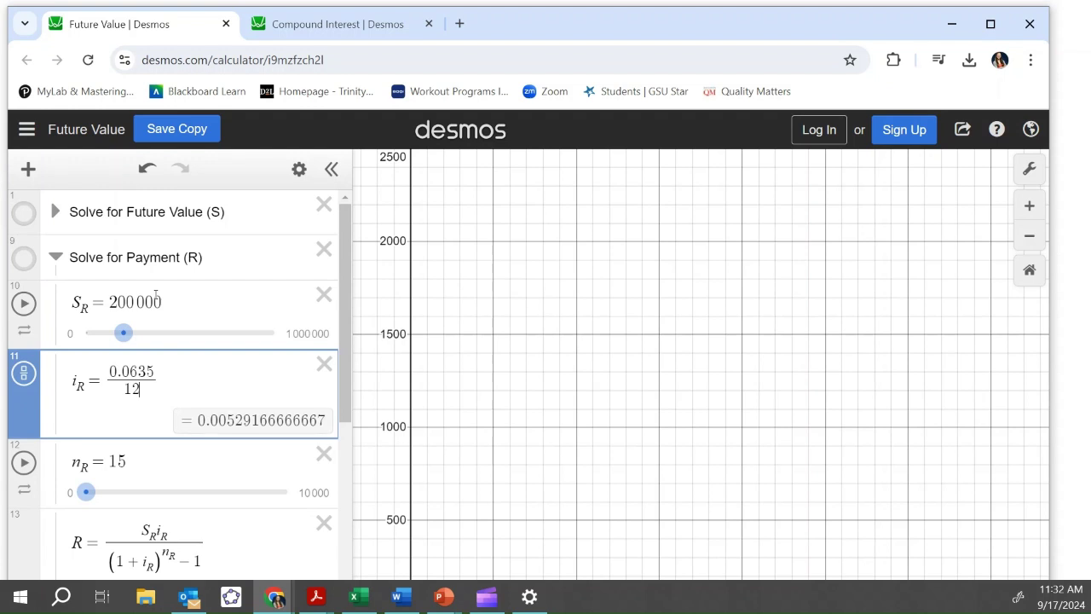
key("Down")
type("*12")
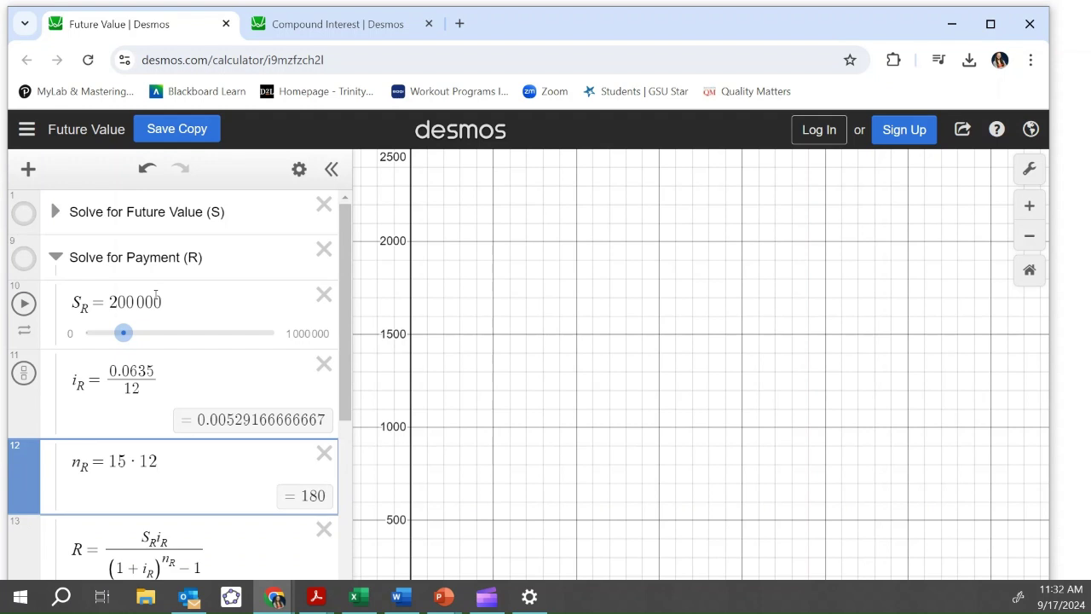
scroll(183, 425, "down", 3)
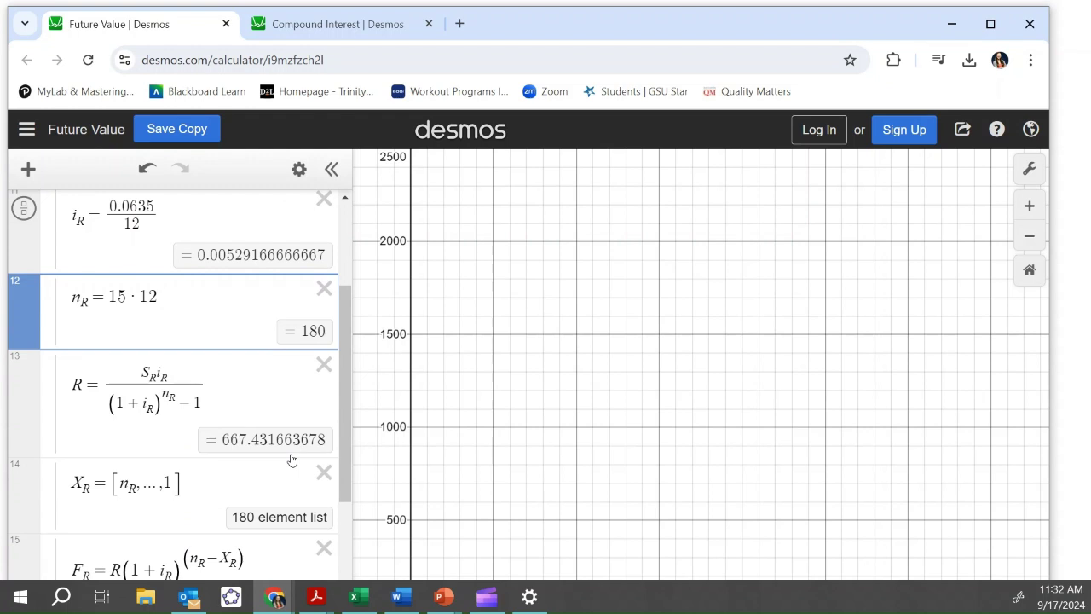
Switch to the PowerPoint slide show and complete the handwritten n equation for problem 31 with 180.
key("alt+Tab")
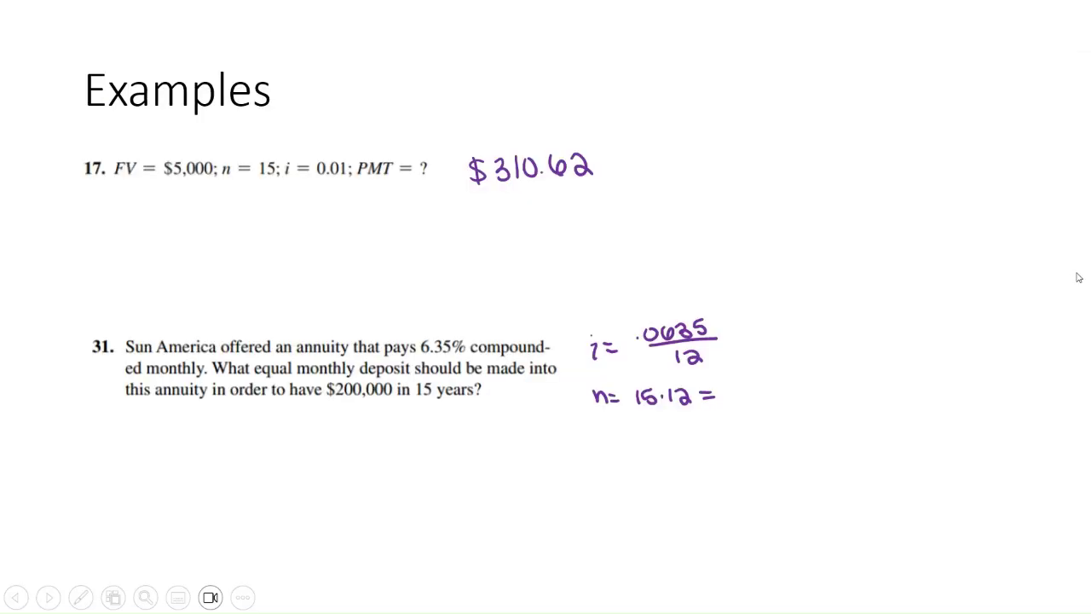
left_click_drag(724, 385, 724, 403)
left_click_drag(740, 385, 739, 386)
left_click_drag(754, 385, 752, 387)
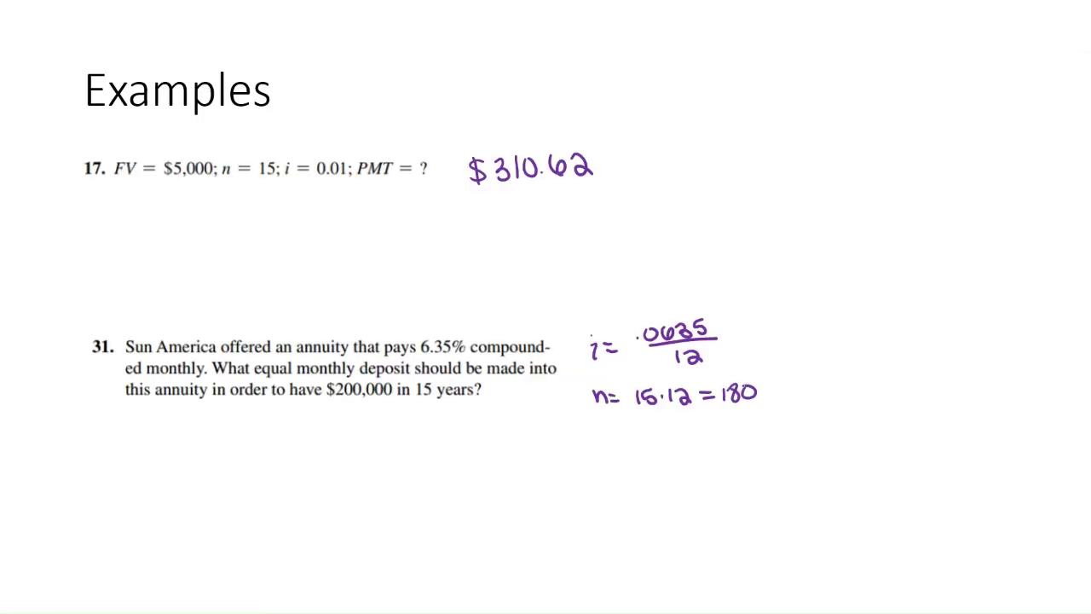
Handwrite the monthly payment answer $667.43 below the n equation for problem 31.
mouse_move(646, 440)
left_mouse_down()
mouse_move(633, 458)
mouse_move(641, 464)
mouse_move(686, 454)
left_mouse_up()
left_click_drag(692, 441, 701, 457)
left_click_drag(726, 437, 731, 456)
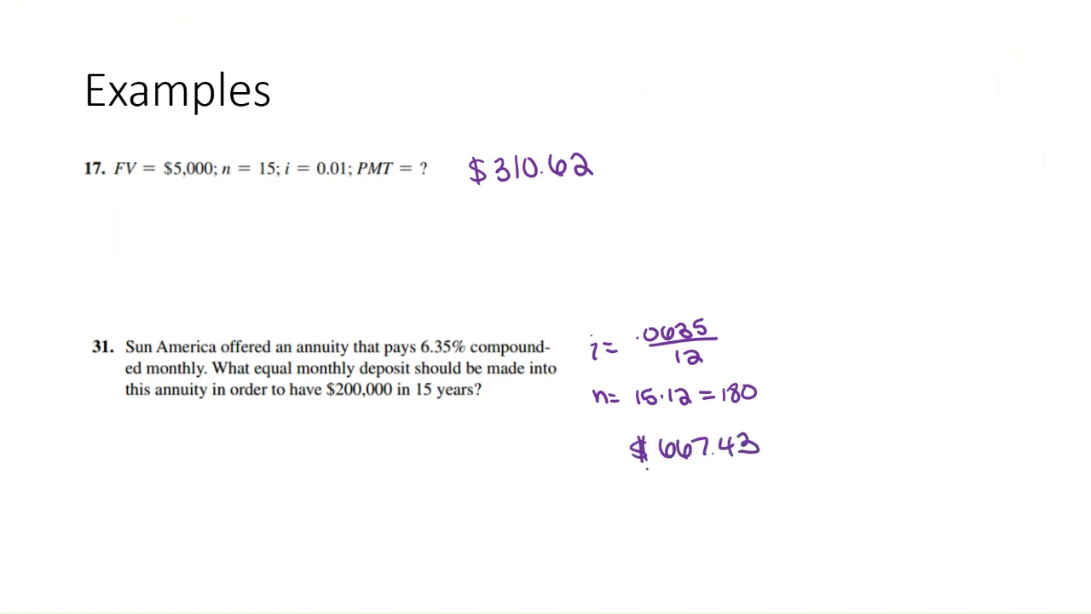